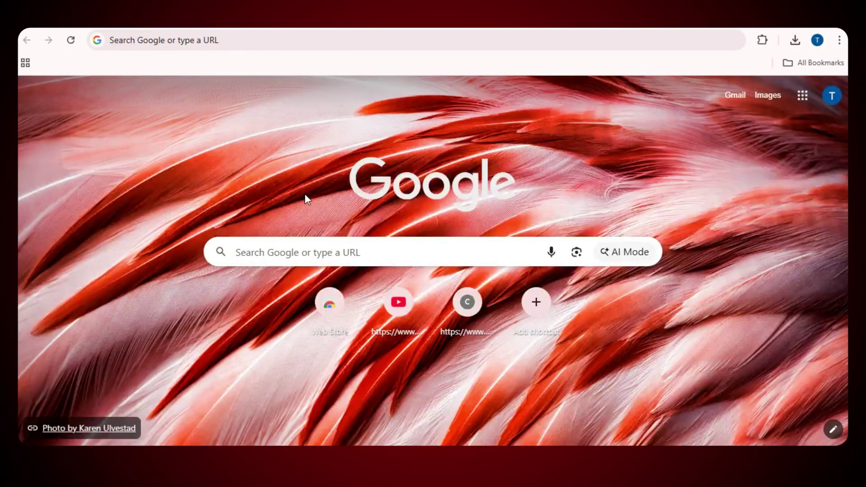
Search Google for 'grok ai' and open the grok.com home page.
click(335, 253)
text(grok ai)
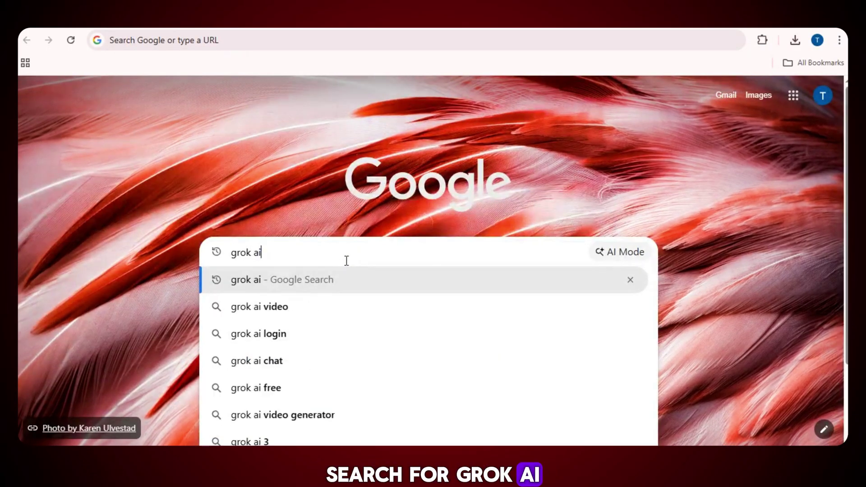
key(Return)
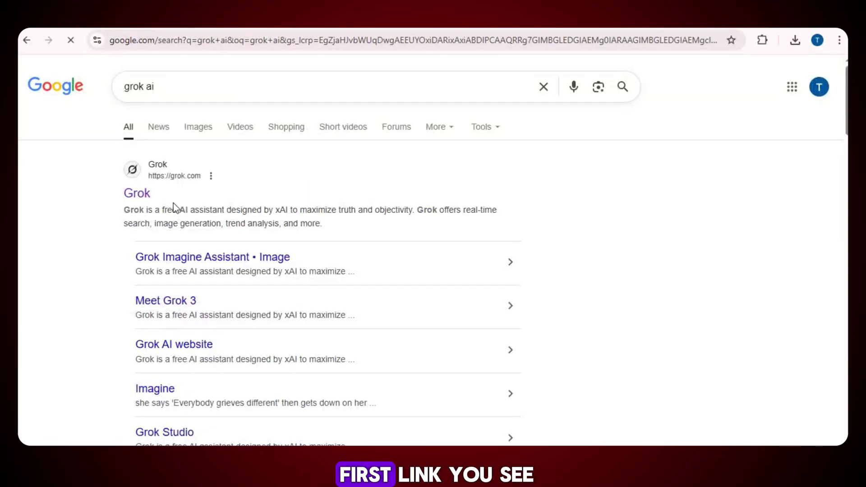
click(140, 197)
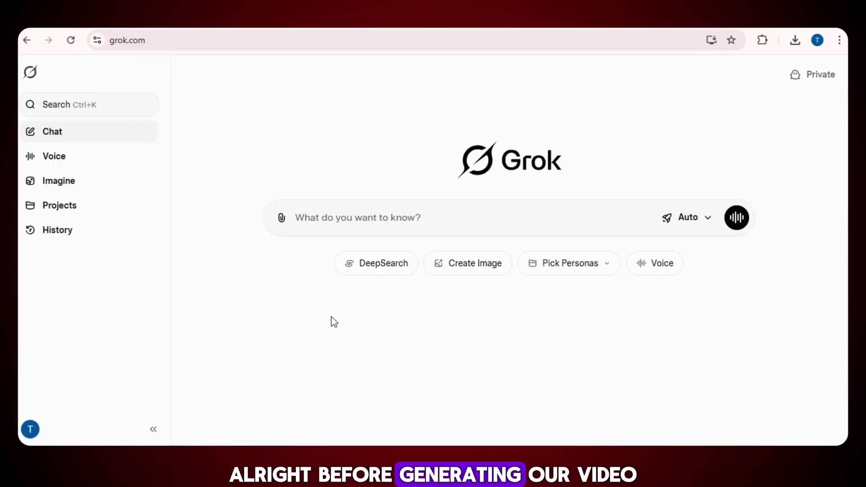
Turn off Enable Automatic Video Generation in Grok's Behavior settings, then close settings.
click(34, 434)
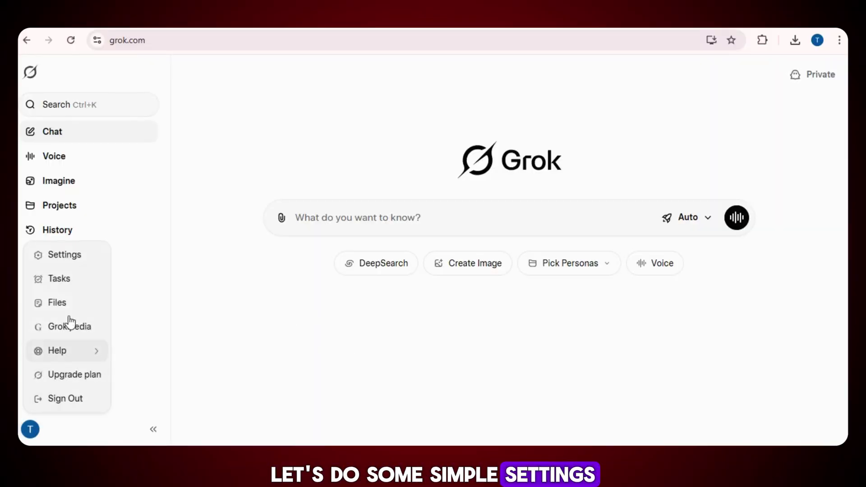
click(73, 256)
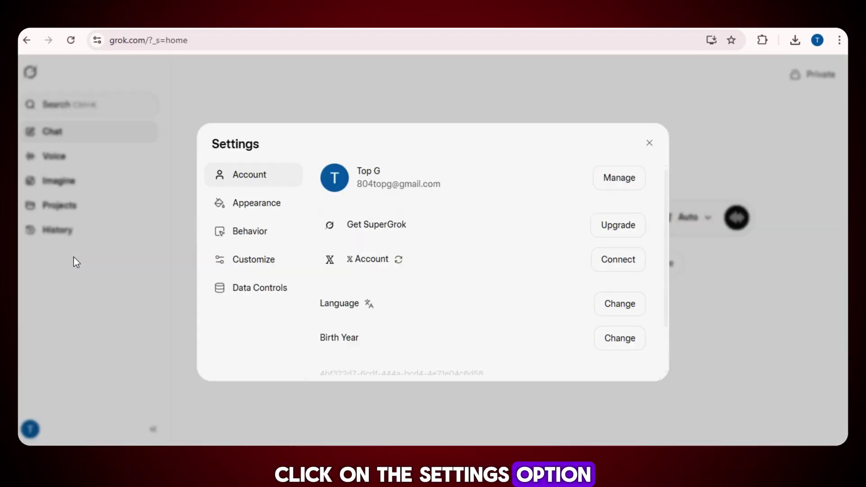
click(253, 234)
scroll(645, 320, down, 2)
click(627, 334)
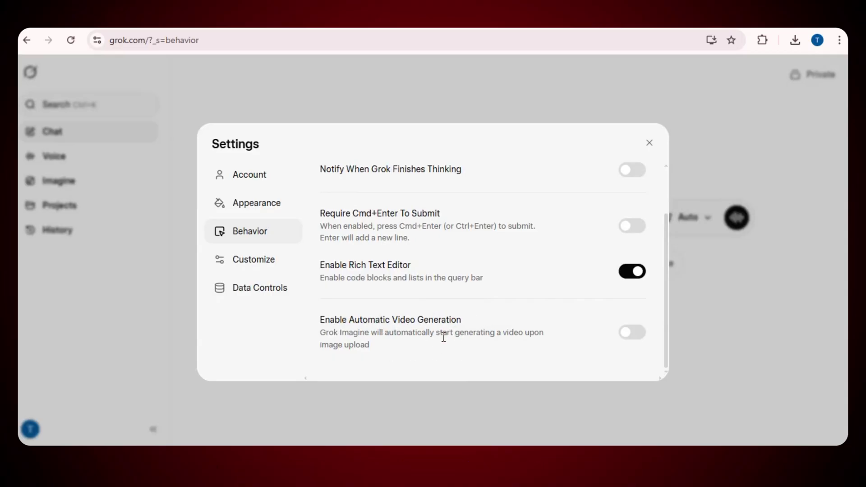
click(195, 212)
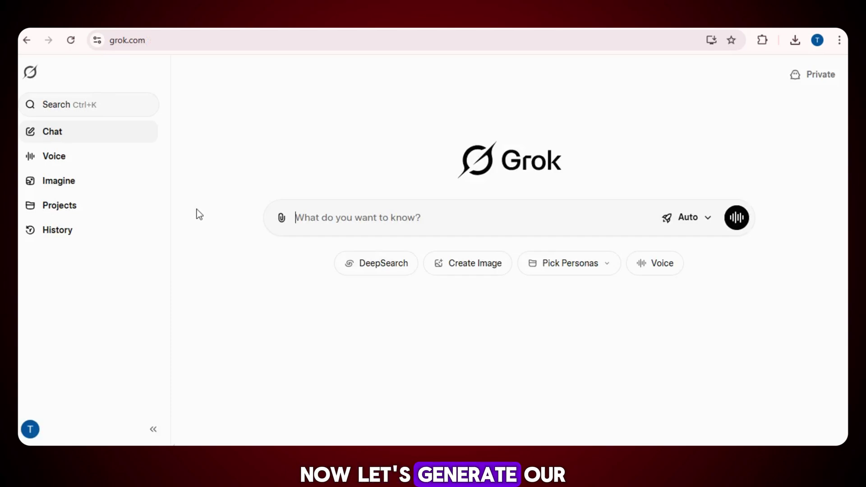
In Grok Imagine, switch generation mode to Video and choose an aspect ratio.
click(130, 187)
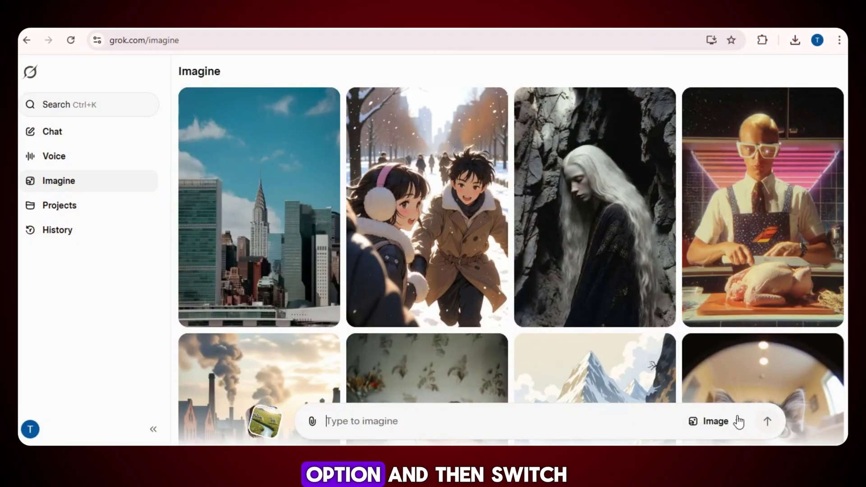
click(734, 418)
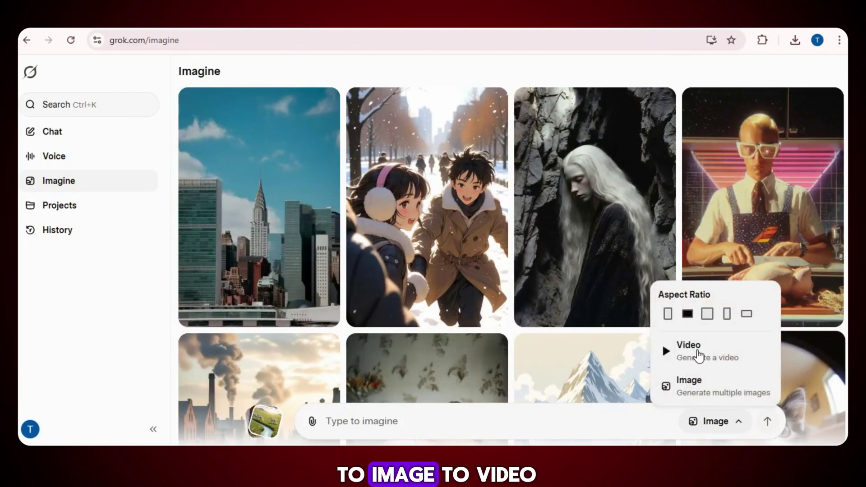
click(699, 356)
click(737, 421)
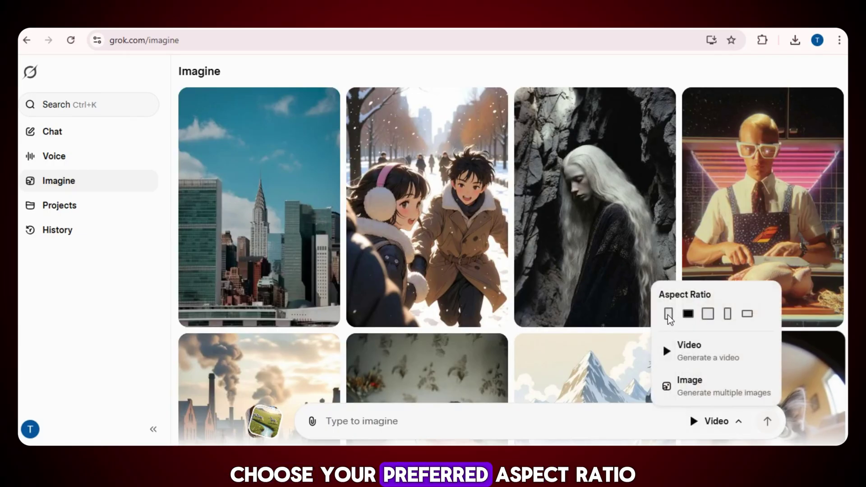
click(466, 419)
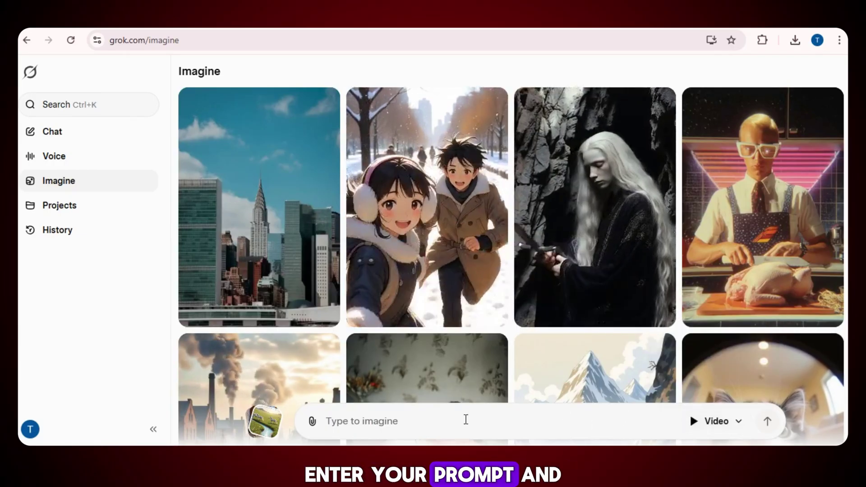
Generate the Pixar drone-camera white horses video from the pasted prompt and play it.
text(A cinematic drone-style camera in Pixar 3D animation, smoothly moving over the lush green fields and sparkling blue stream. The camera glides up, down, and slowly zooms in and out to capture the white horses grazing, running, and drinking from the stream. Flowers sway gently in the wind, and the sunlight glimmers on the water and the horses’ fur. Horses’ manes and tails move naturally with the breeze. The camera pans and tilts gracefully, giving a full immersive view of the magical, realistic Pixar cartoon world, as if shooting a scene from a real 3D animated movie.)
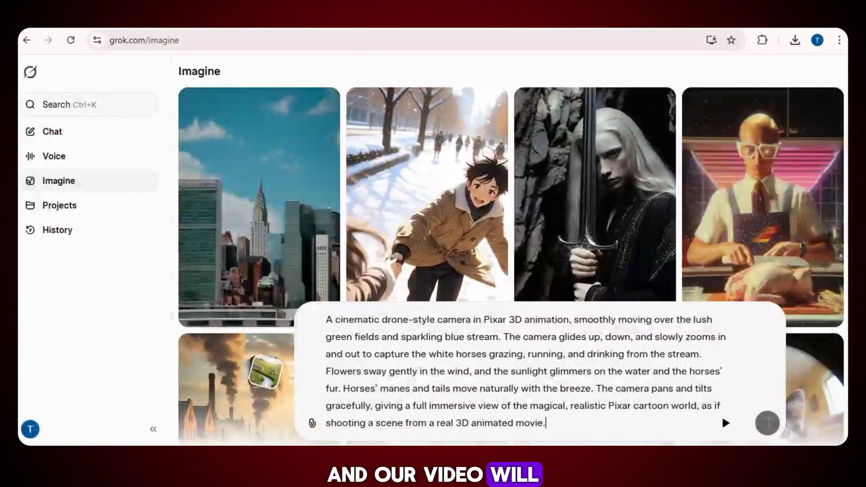
click(767, 423)
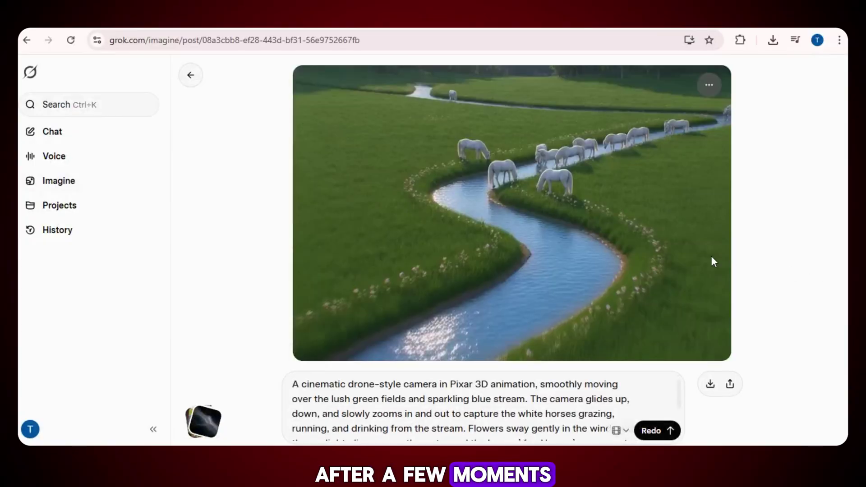
mouse_move(339, 320)
click(315, 331)
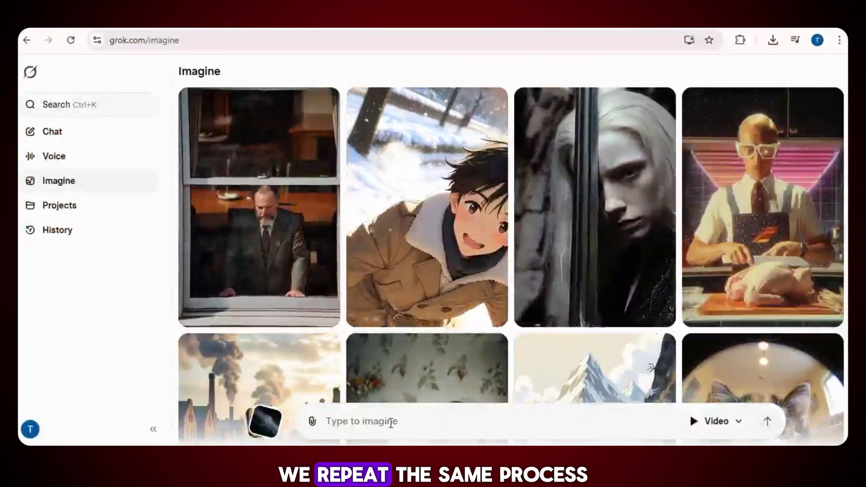
Generate a video from the Snow White apple-garden prompt and play it.
text(A highly detailed, cinematic, realistic human-style scene, inspired by Snow White, in a magical snowy apple garden. The environment is a mix of darkness and soft light, creating a mysterious yet enchanting atmosphere. Snow gently falls across the forest, landing on branches and bright red apples hanging all around. A tall, elegant girl walks slowly through the garden, only her backside visible. She wears a grand, flowing black princess dress, and her long, wavy white hair cascades beautifully down her back. In her hand, she carries a basket filled with vibrant red apples. The camera follows her gently from behind, slightly gliding up and down, capturing the swaying dress, falling snow, and glimmering apples. Soft cinematic lighting highlights the magical details, the texture of her hair, the folds of her dress, and the sparkling snow, creating a realistic, fairytale-like movie scene)
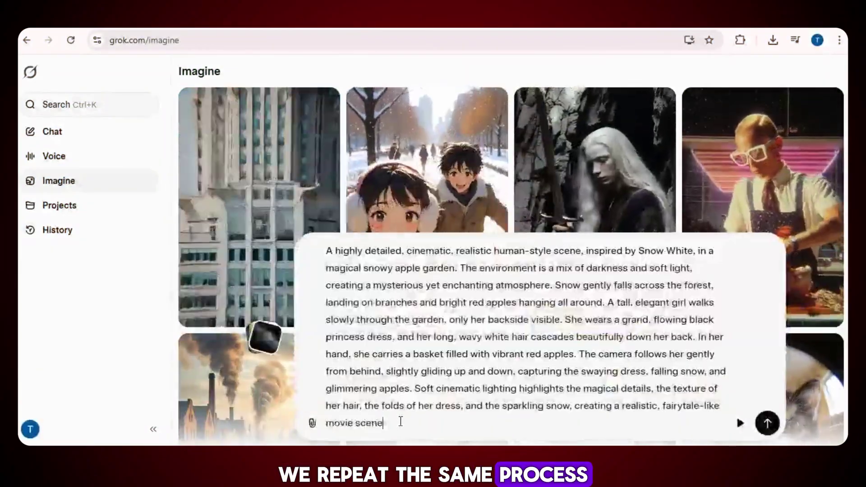
click(767, 424)
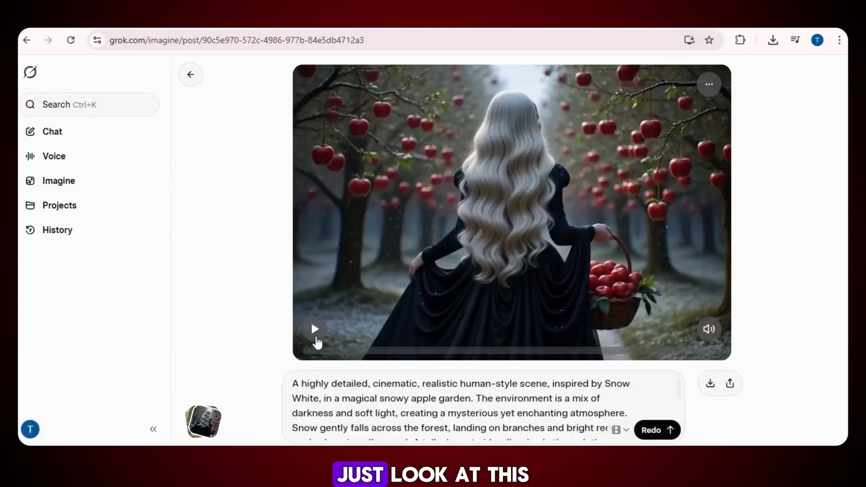
click(315, 337)
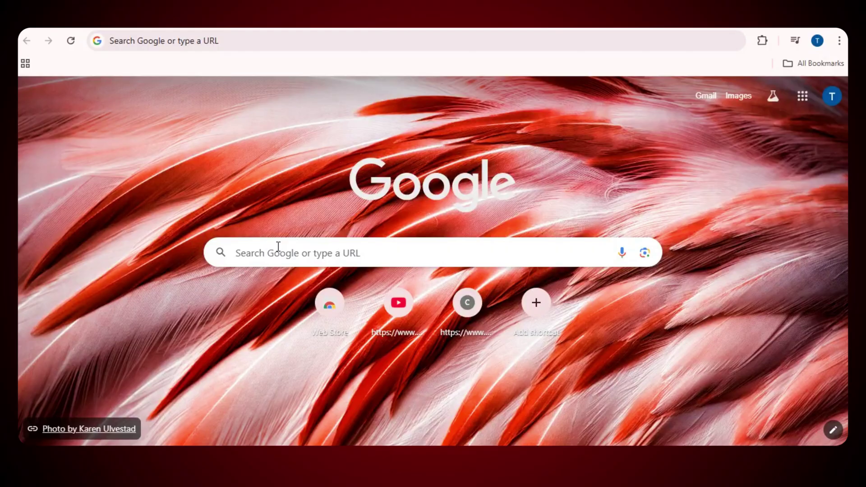
Search Google for 'meta ai' and open the meta.ai home page.
click(277, 248)
text(m)
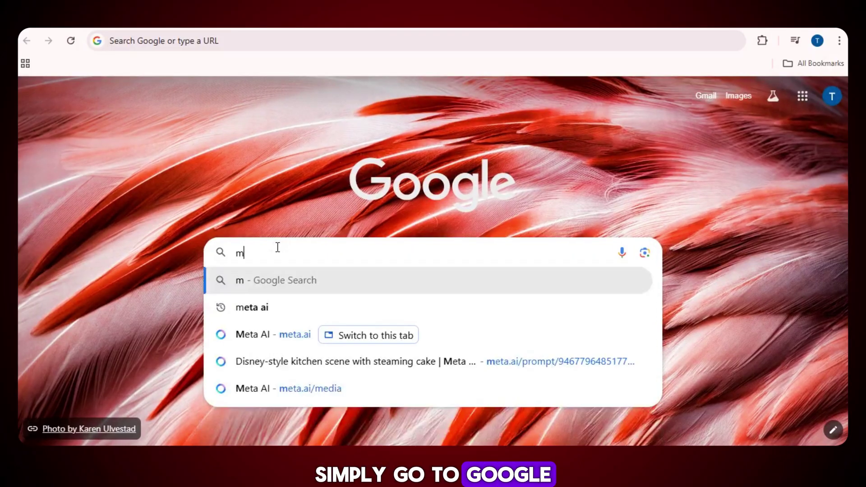
text(eta ai)
key(Return)
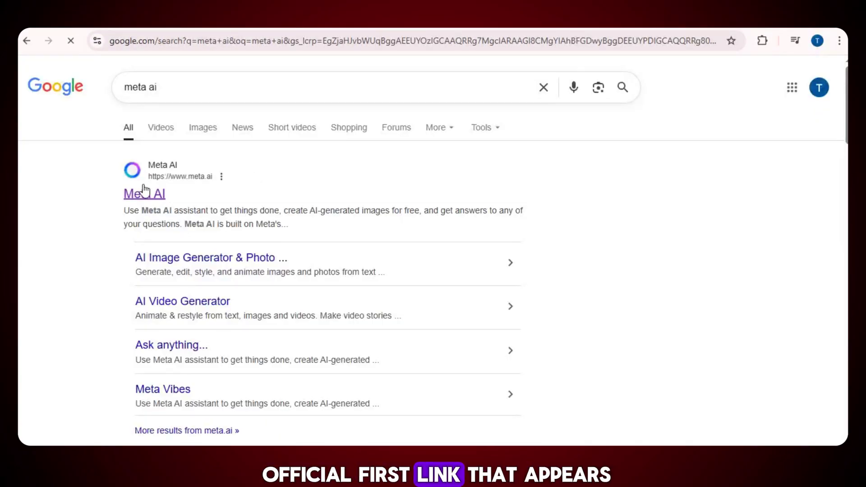
click(145, 194)
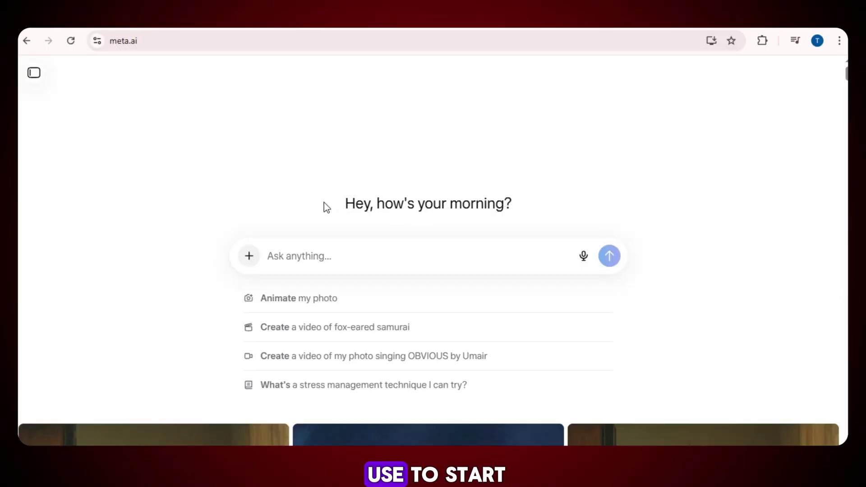
Switch the Meta AI prompt to creation mode with Image generation selected.
click(248, 258)
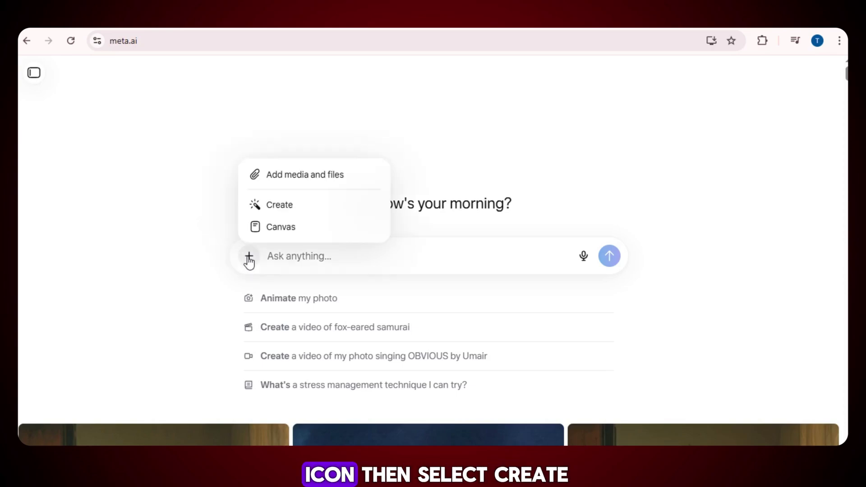
click(272, 208)
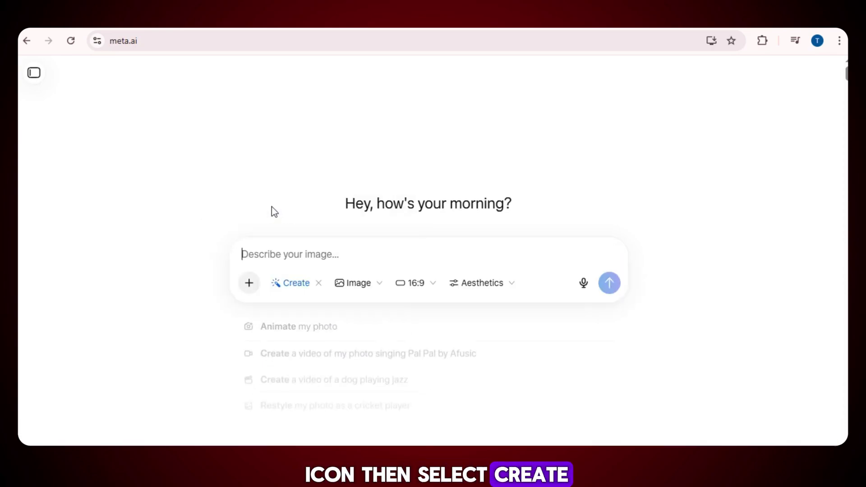
click(381, 288)
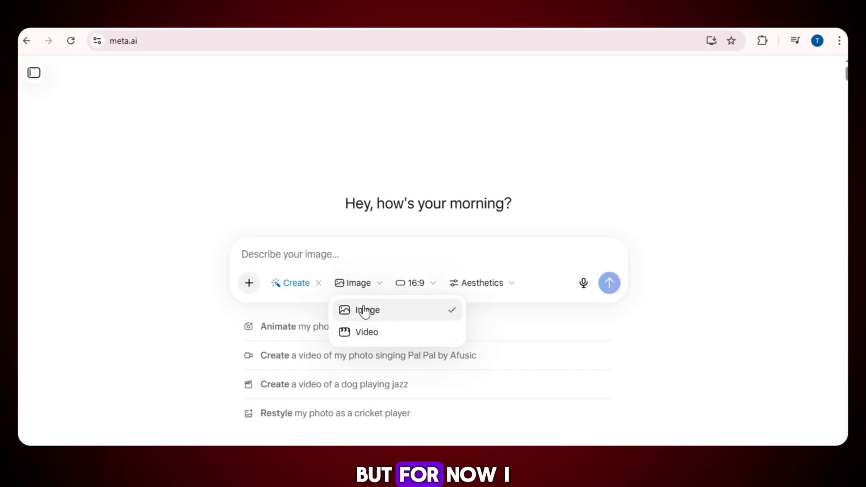
click(366, 311)
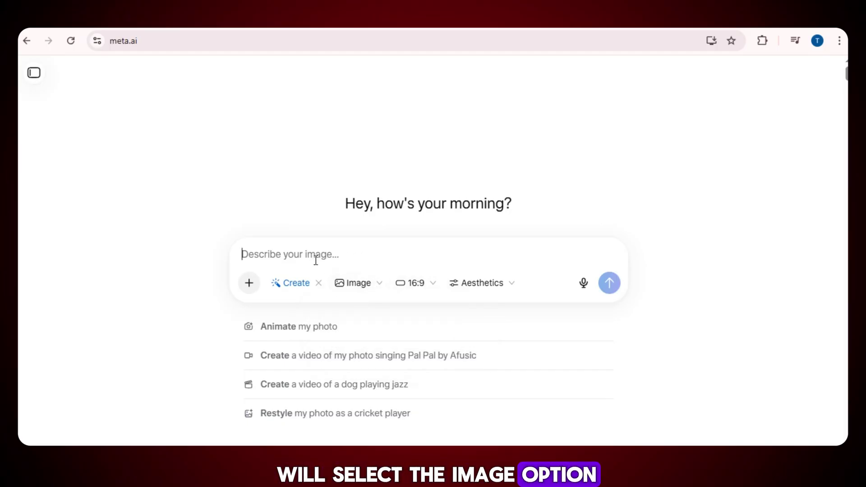
Generate 16:9 images from the pasted winter prince prompt.
text(A handsome realistic human prince inspired by Disney animated movies, wearing an elegant winter coat, standing in a snow-covered forest, tall pine trees, soft mist, glowing cold light, cinematic depth, magical fairytale mood, ultra-detailed 3D movie look.)
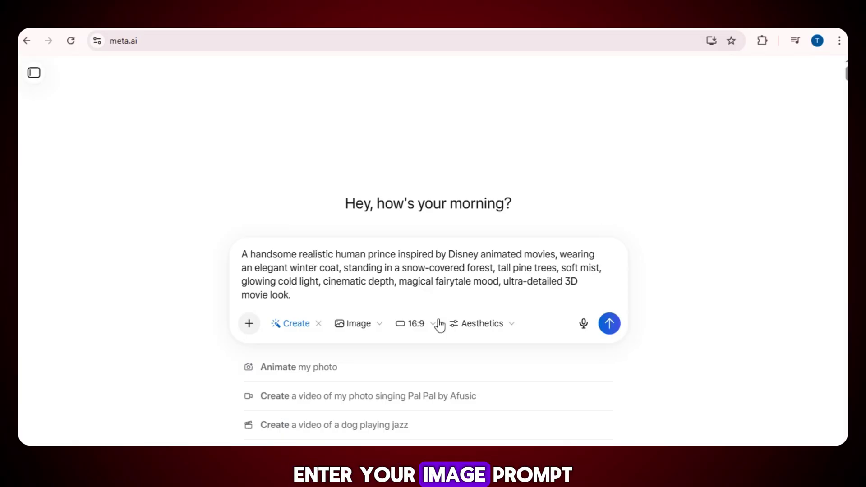
click(431, 331)
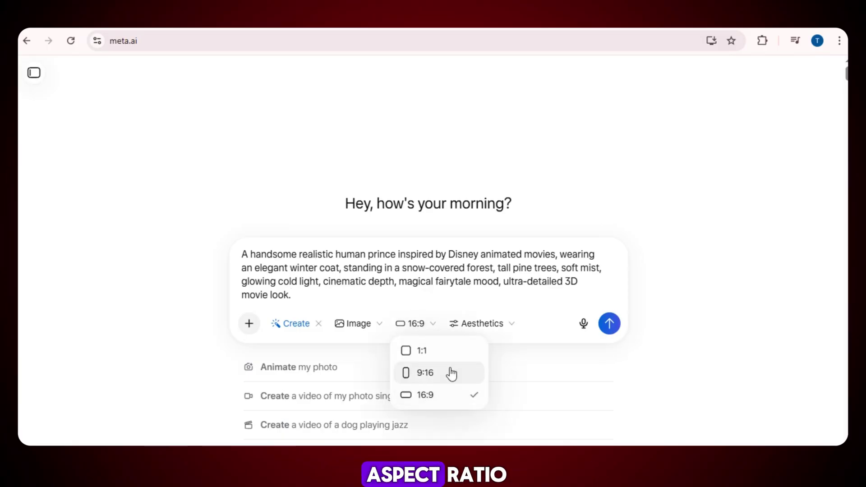
click(546, 323)
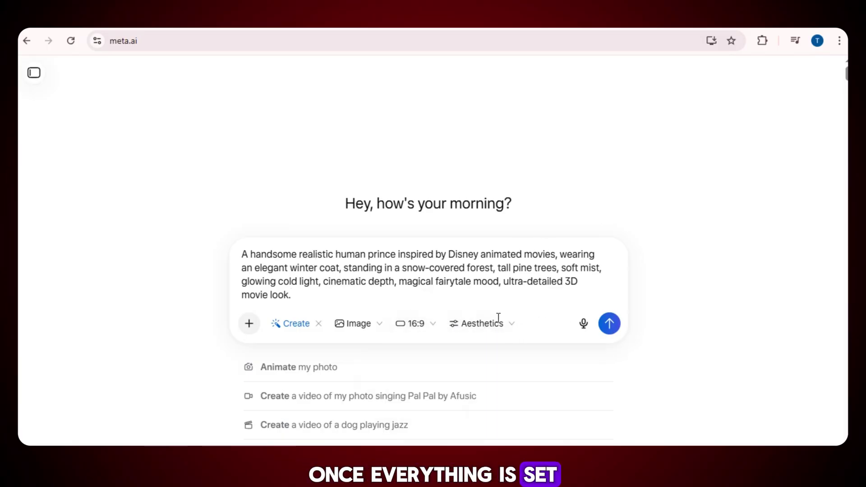
click(610, 324)
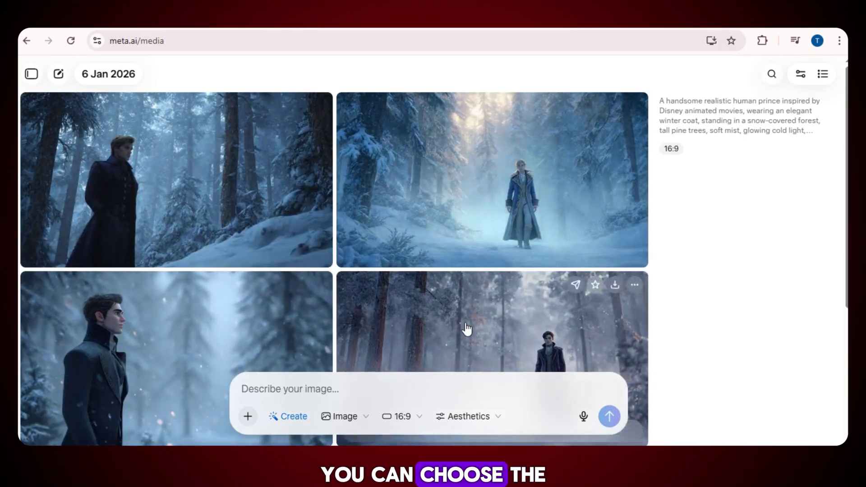
Open the prince-on-forest-path image and browse its Restyle, Swap people, Edit image and Add audio options.
scroll(697, 323, down, 2)
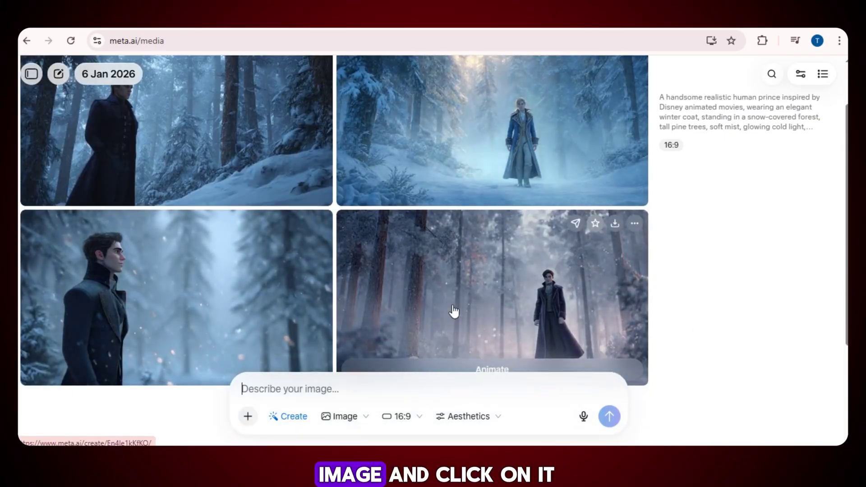
click(465, 324)
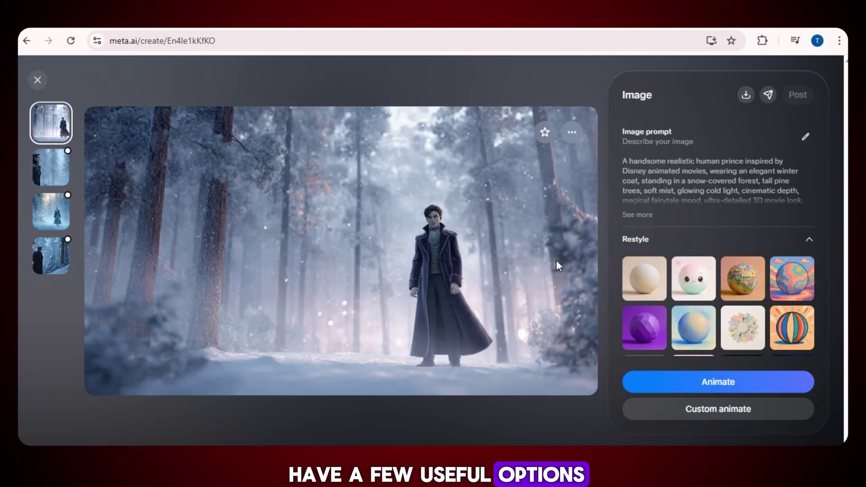
scroll(681, 285, down, 2)
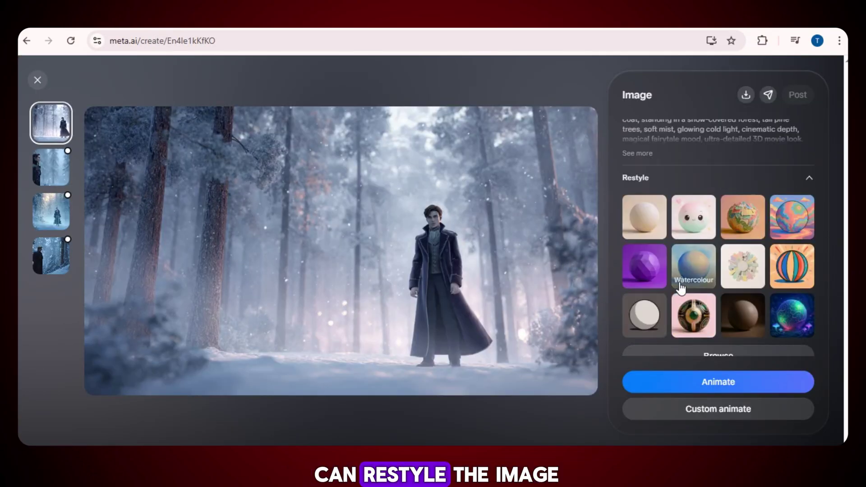
scroll(681, 289, down, 4)
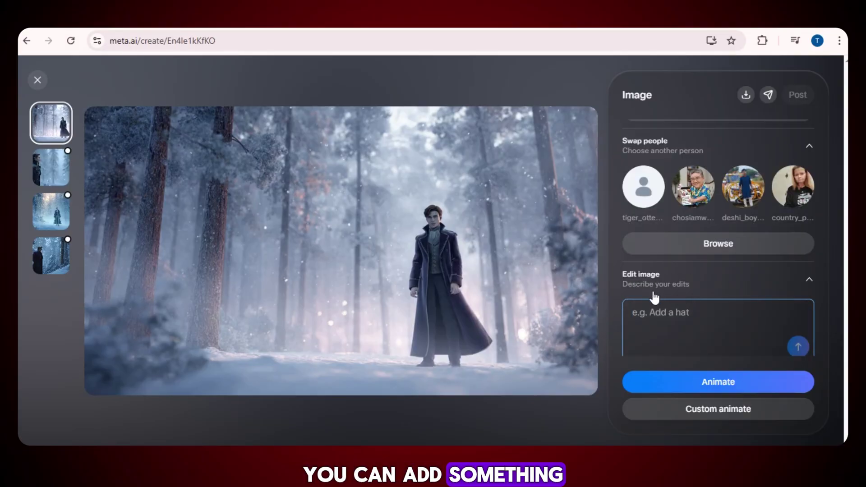
scroll(657, 298, down, 2)
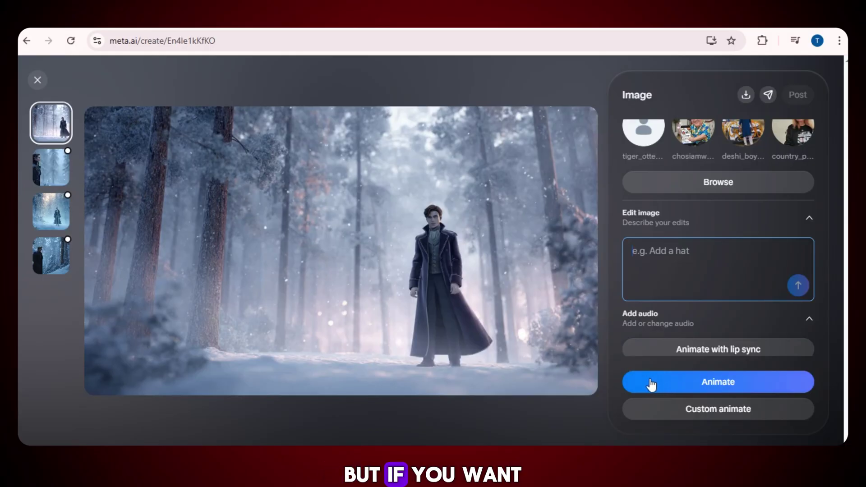
Custom-animate the prince image with a circling camera and drifting snow, play it, and download it.
click(710, 410)
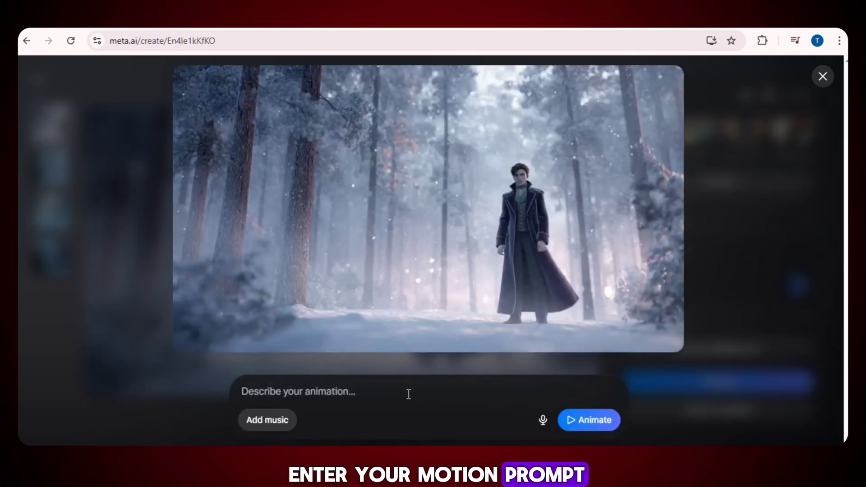
text(Camera slowly circles around the character, gentle zoom-in, snow drifting softly, coat moving naturally, cinematic smooth motion like a Disney movie scene.)
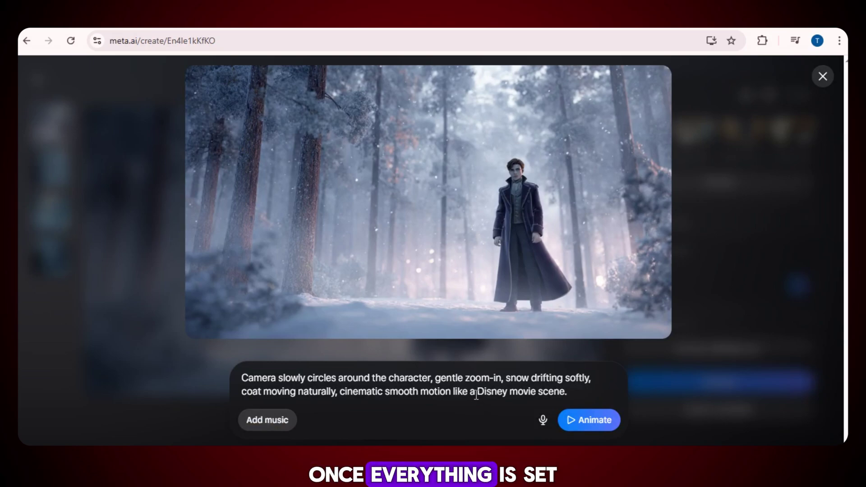
click(585, 424)
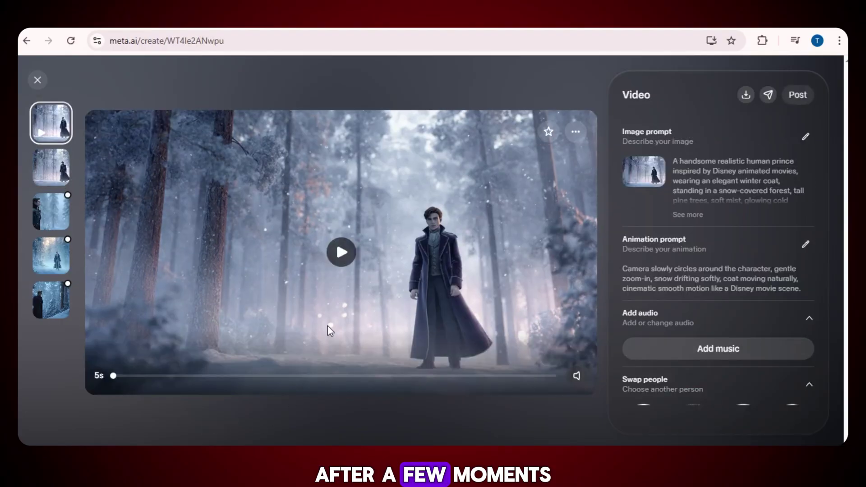
click(342, 252)
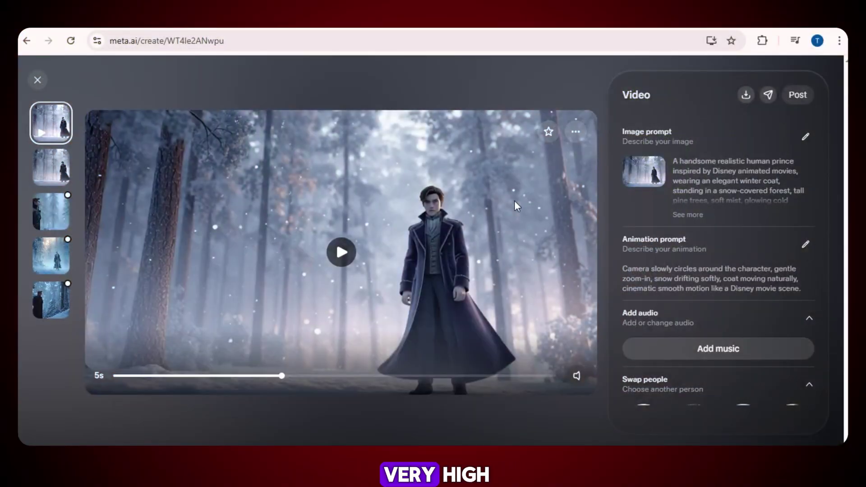
click(746, 96)
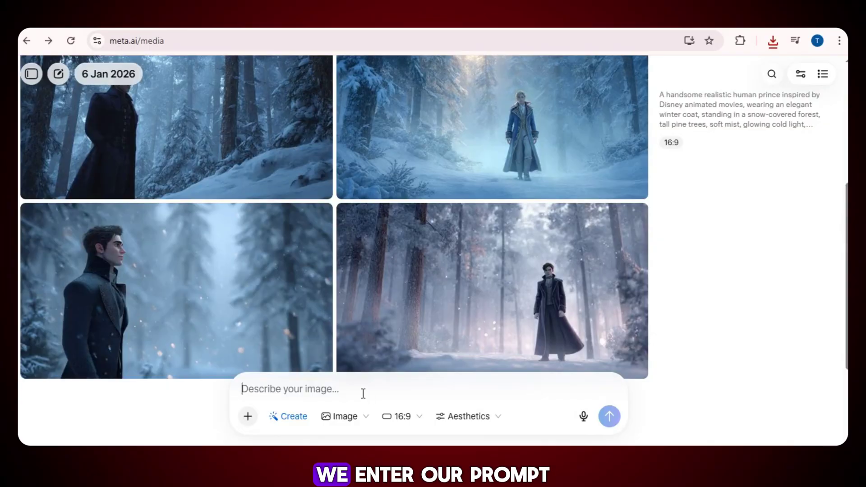
Generate snowy flower meadow images, animate one with forward camera motion, and play it.
text(A magical snowy meadow where colorful flowers bloom through soft snow, Pixar 3D animated style, gentle hills, distant snowy trees, butterflies flying softly, dreamy fantasy winter environment, movie-quality visuals.)
click(609, 415)
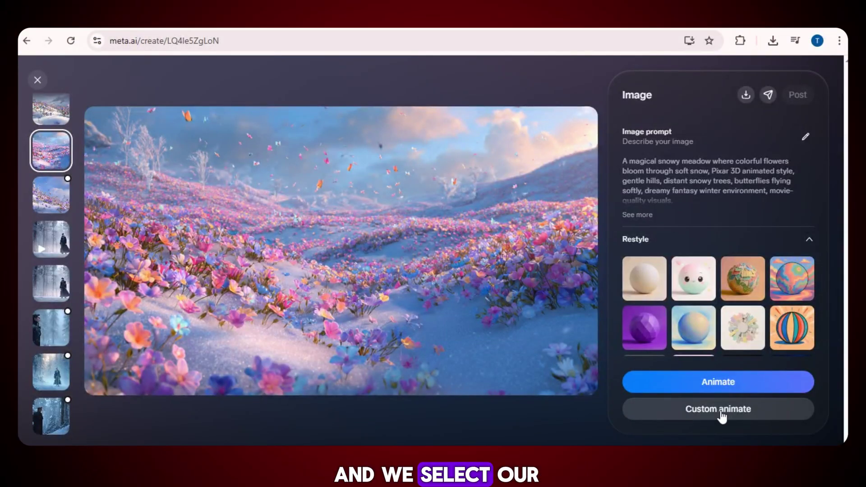
click(720, 413)
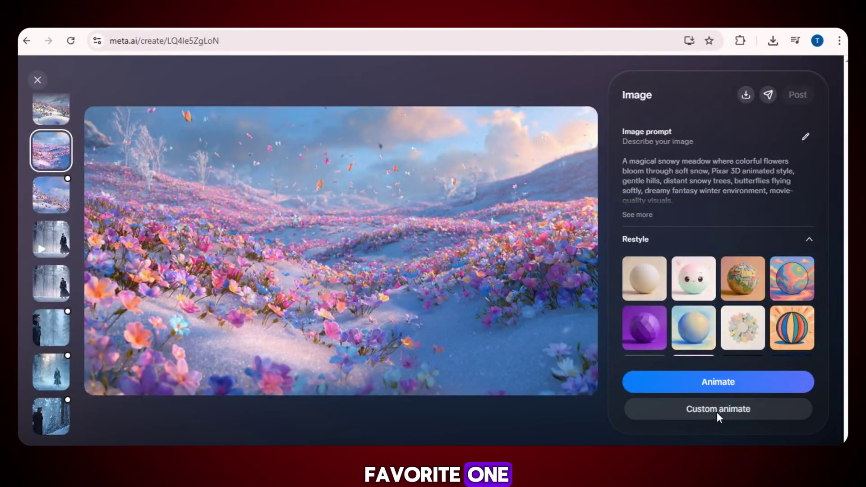
text(Smooth forward camera motion, slight up-and-down movement, flowers gently swaying, butterflies fluttering naturally, soft snowfall, cinematic fantasy animation.)
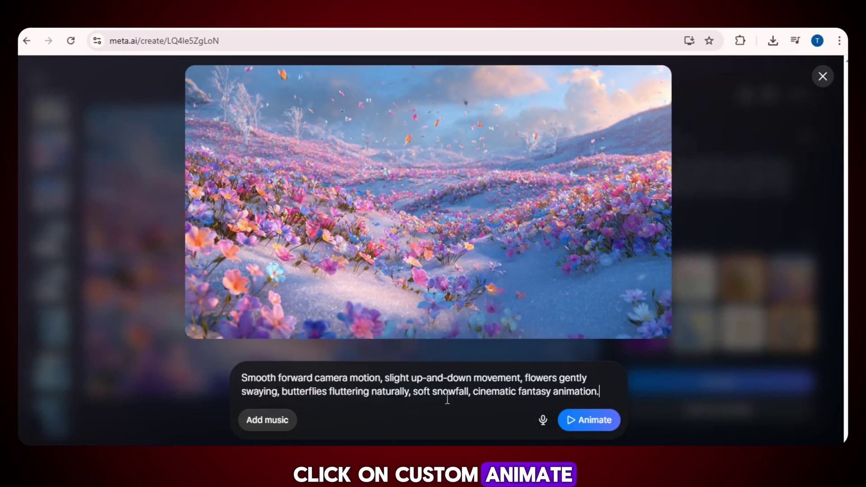
click(589, 422)
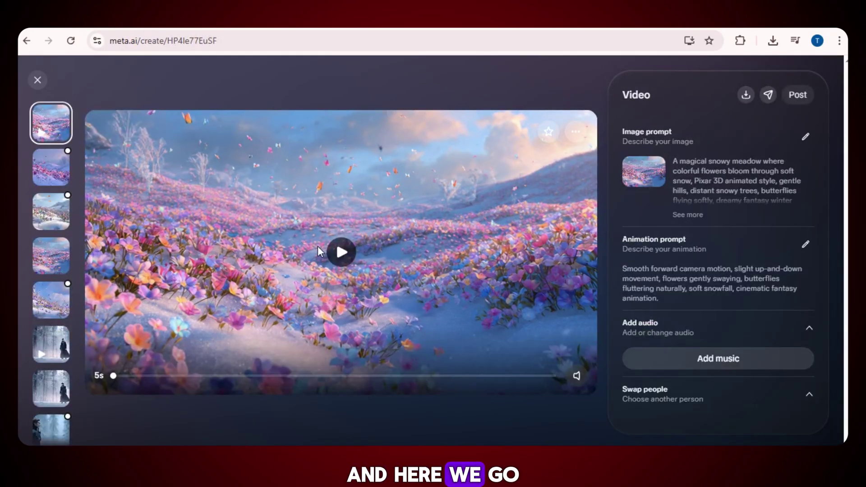
click(341, 251)
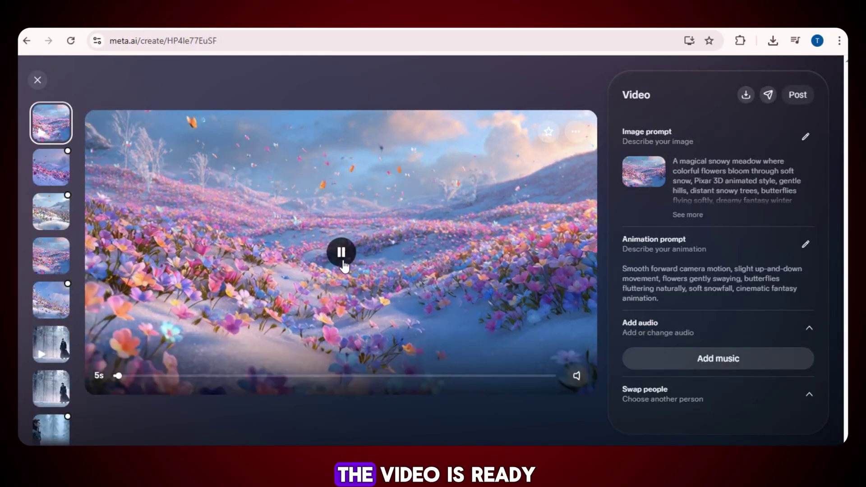